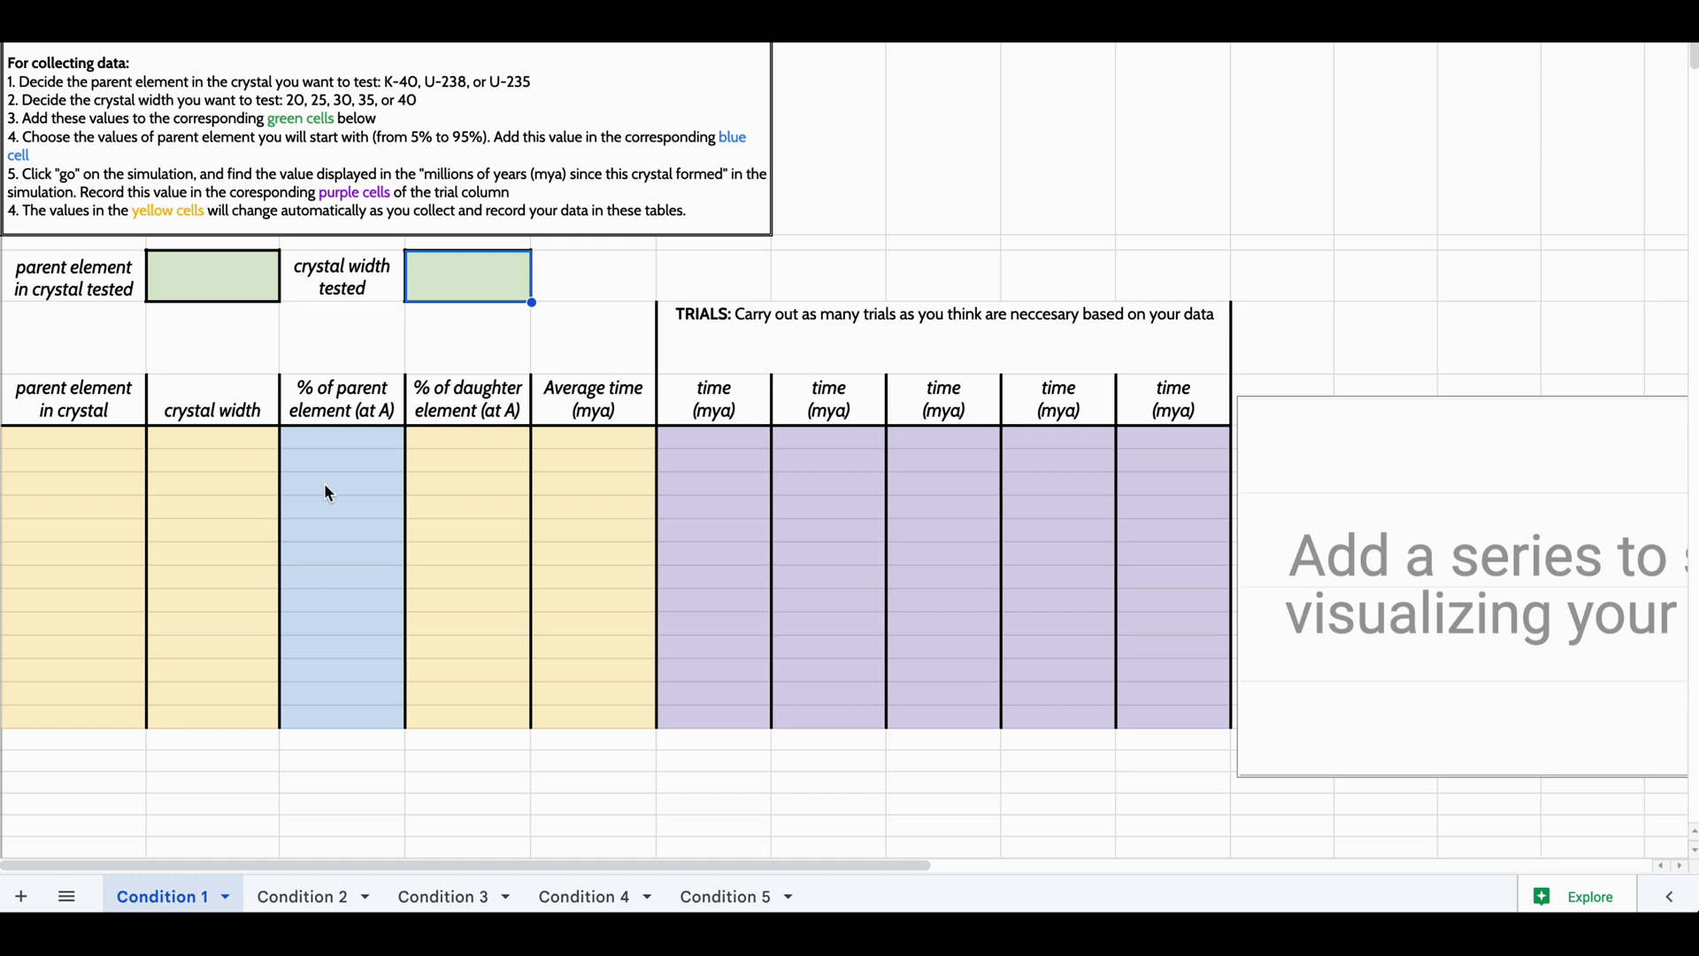
# - Enter K-40 as the parent element and 40 as the crystal width
pyautogui.click(216, 277)
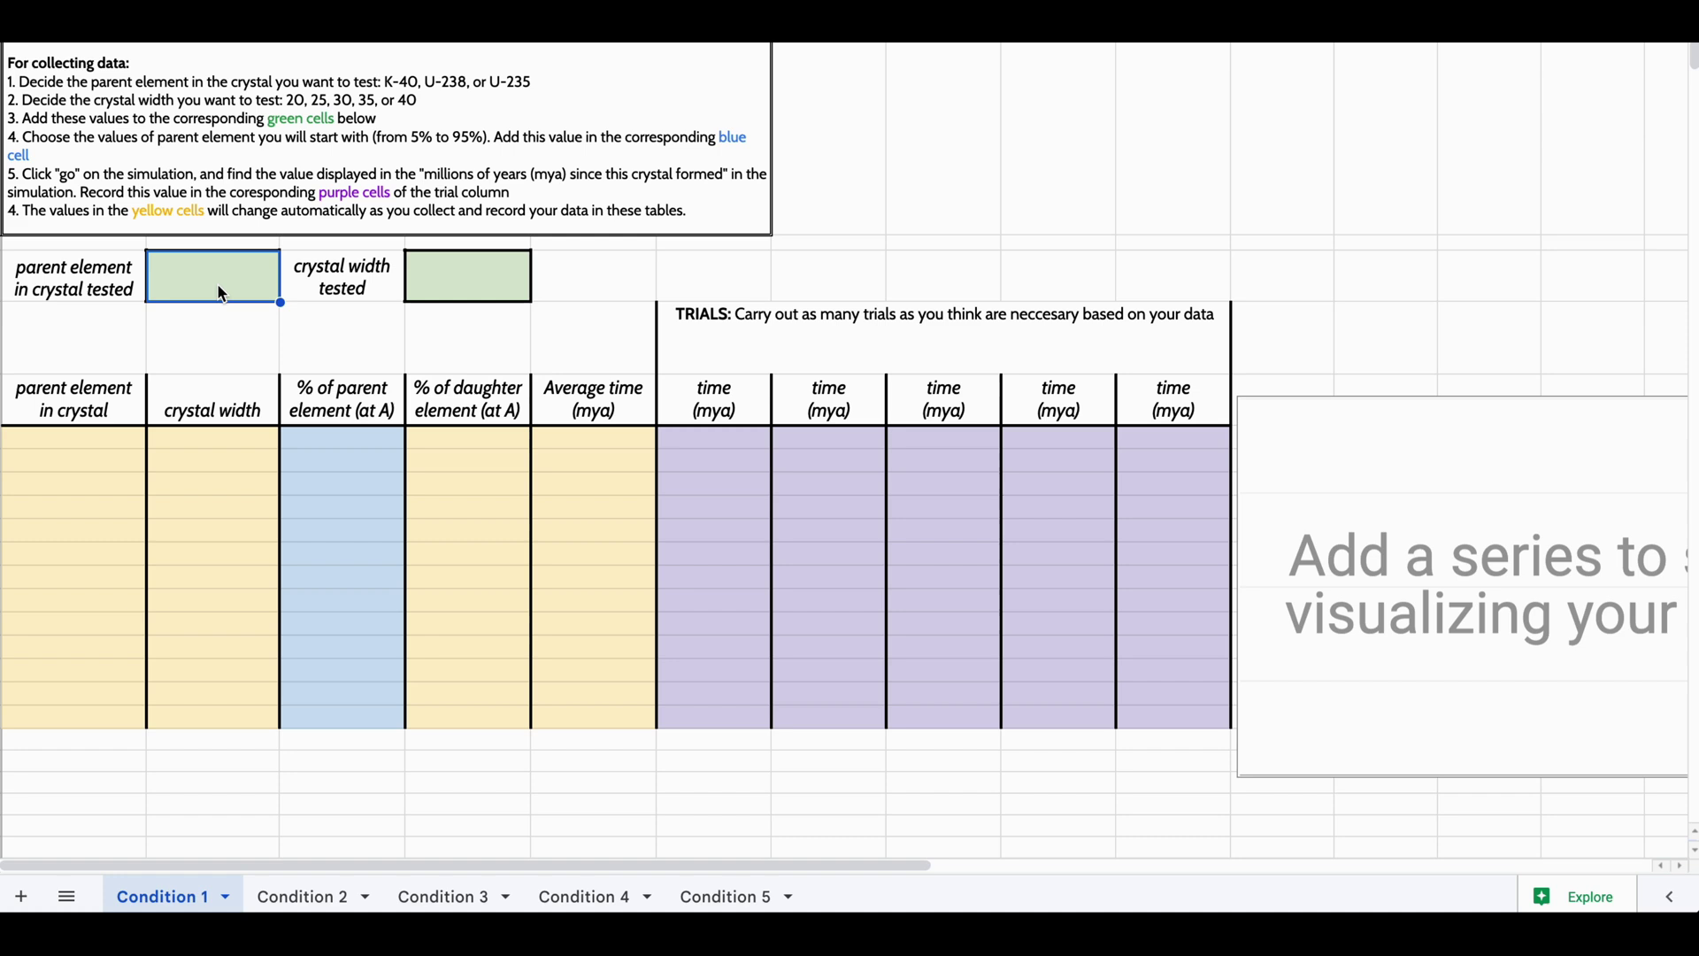
pyautogui.write('K')
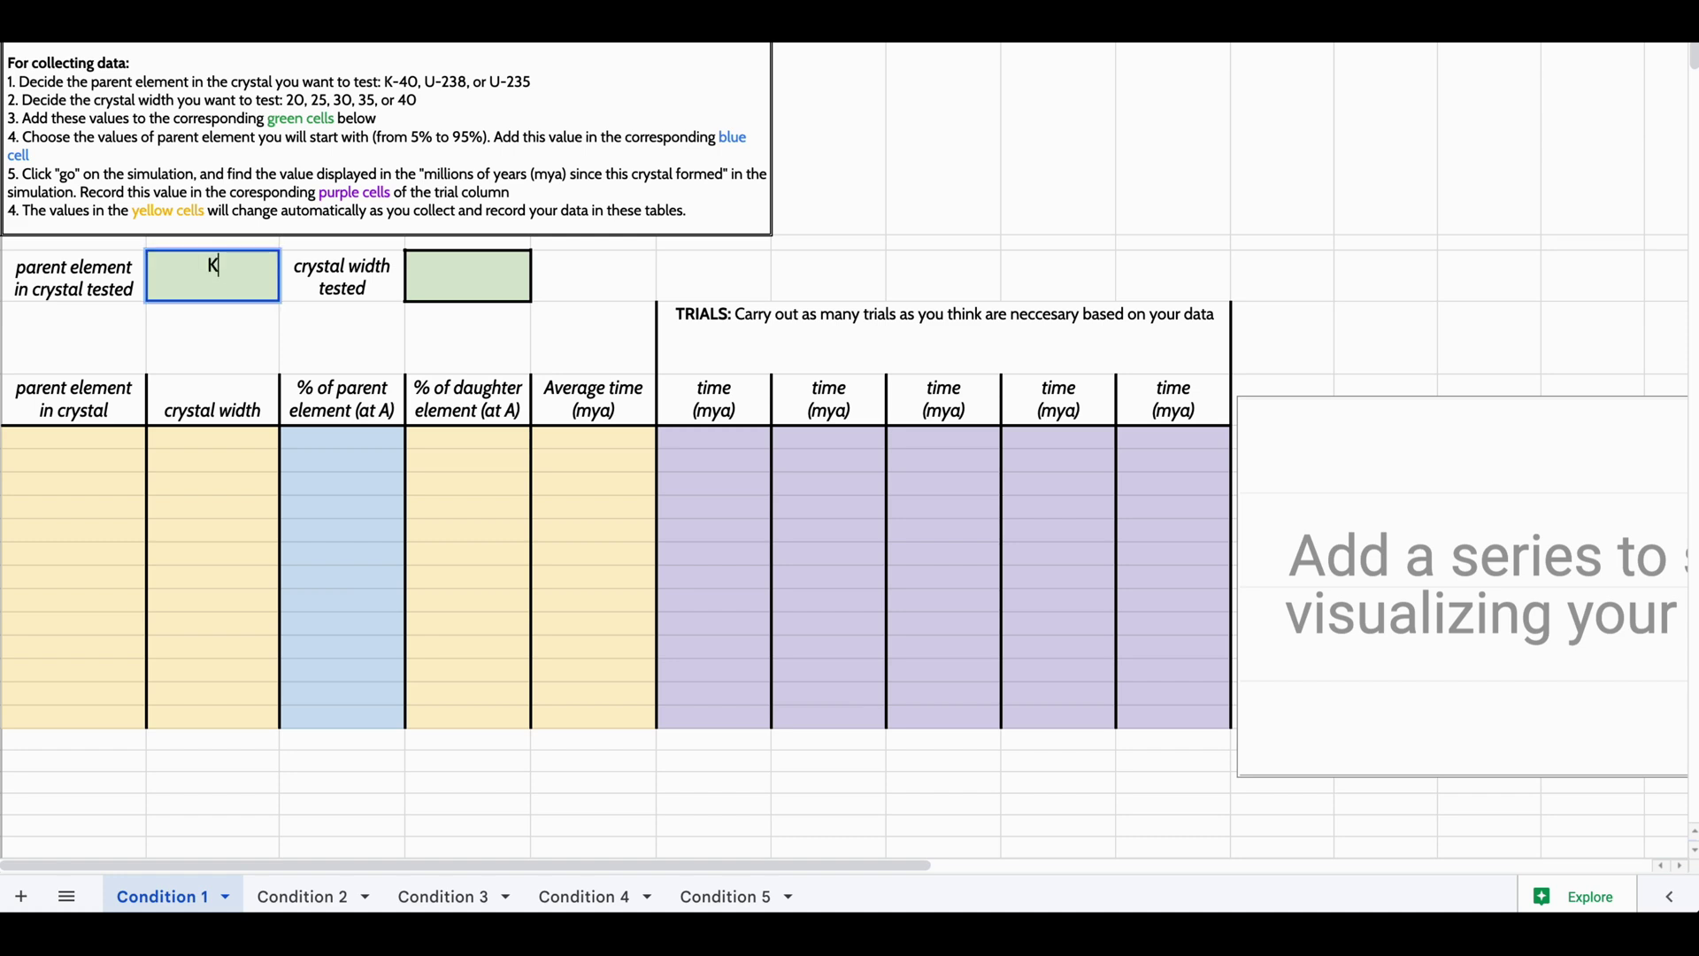
pyautogui.write('-4-')
pyautogui.press('BackSpace')
pyautogui.write('0')
pyautogui.press('Tab')
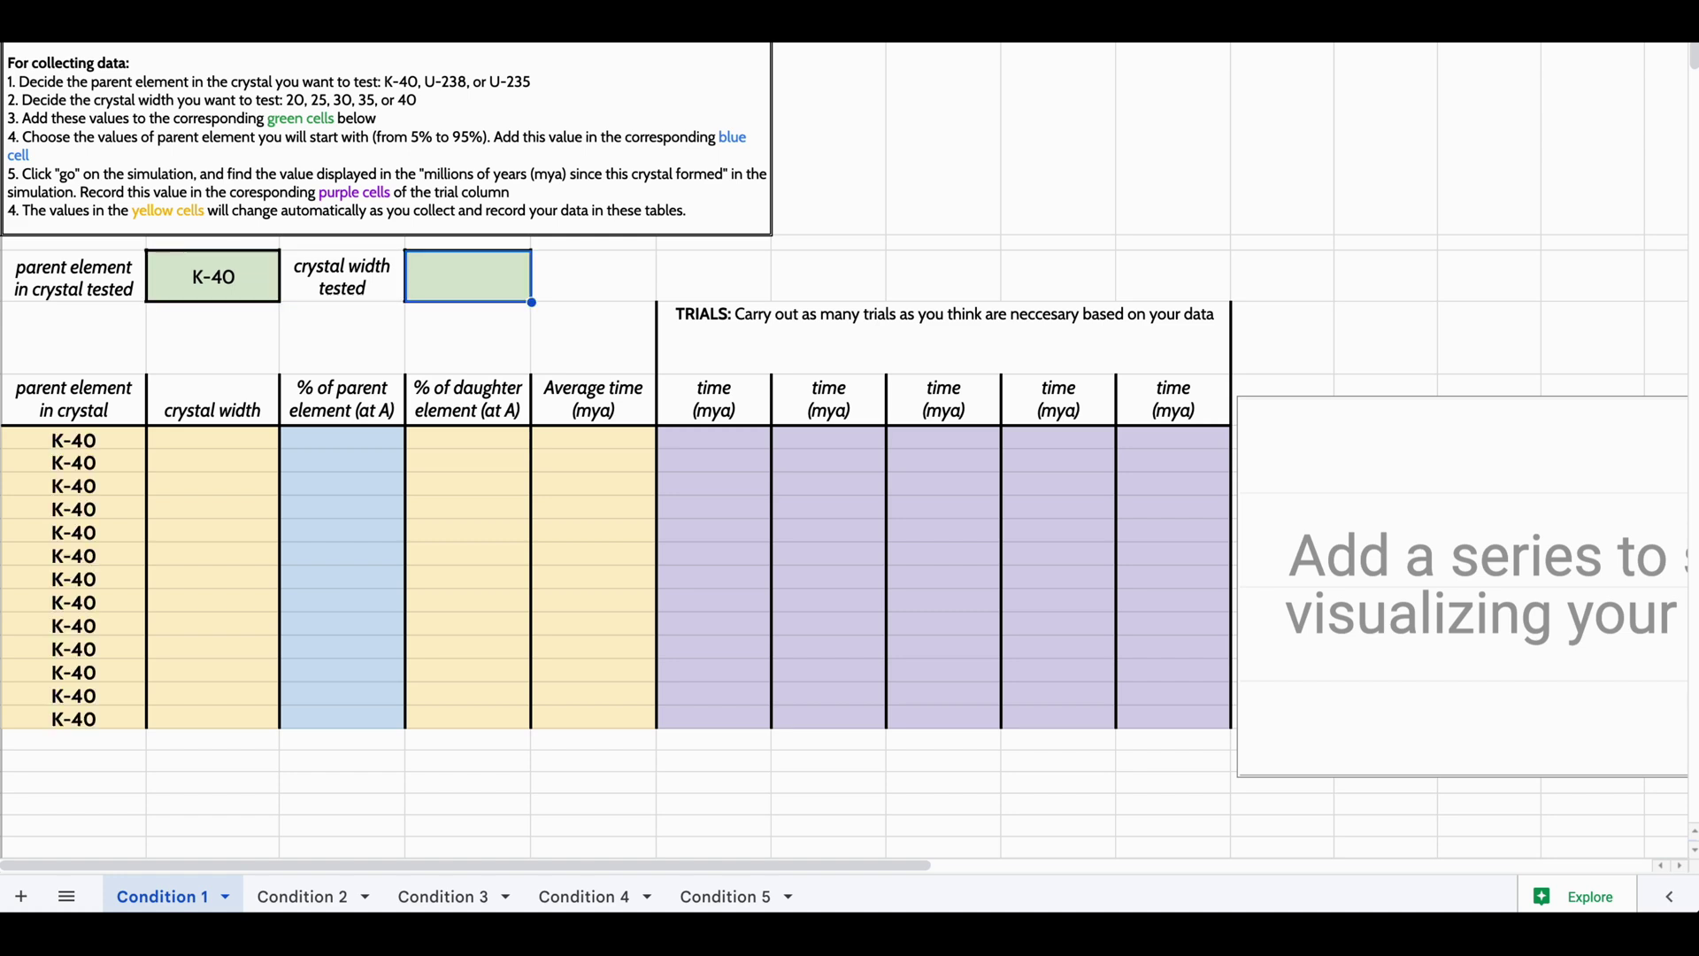
pyautogui.write('40')
pyautogui.press('Return')
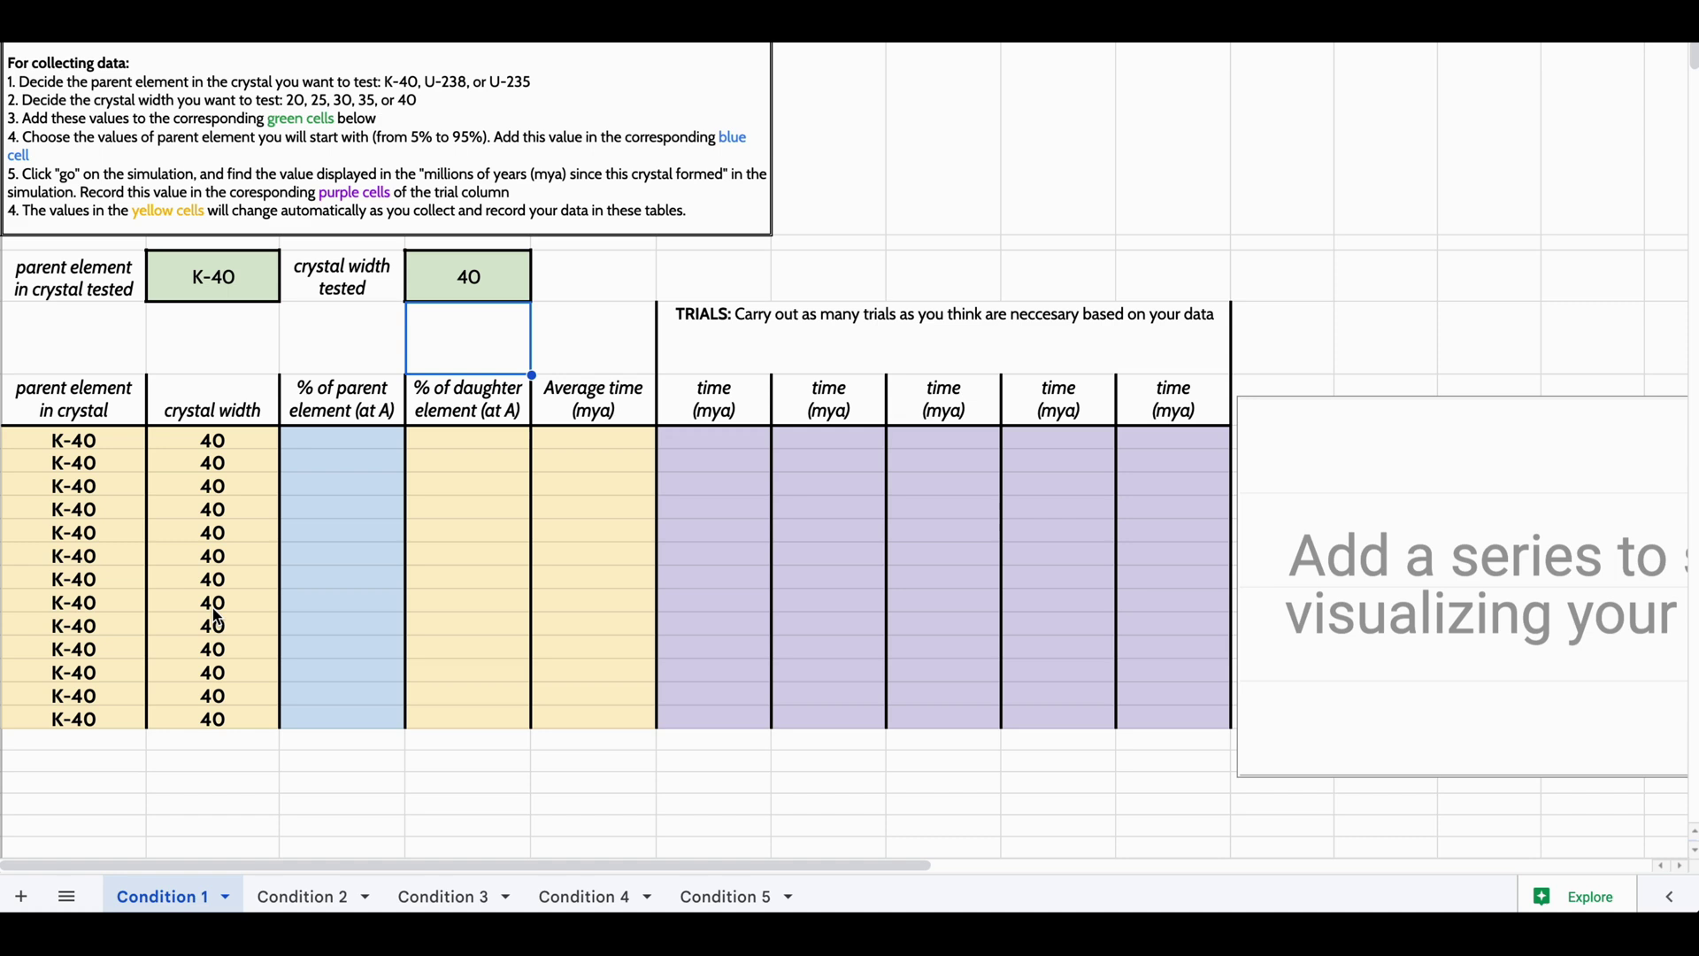
# - Enter 90, 85 and 80 down the % of parent column
pyautogui.click(348, 443)
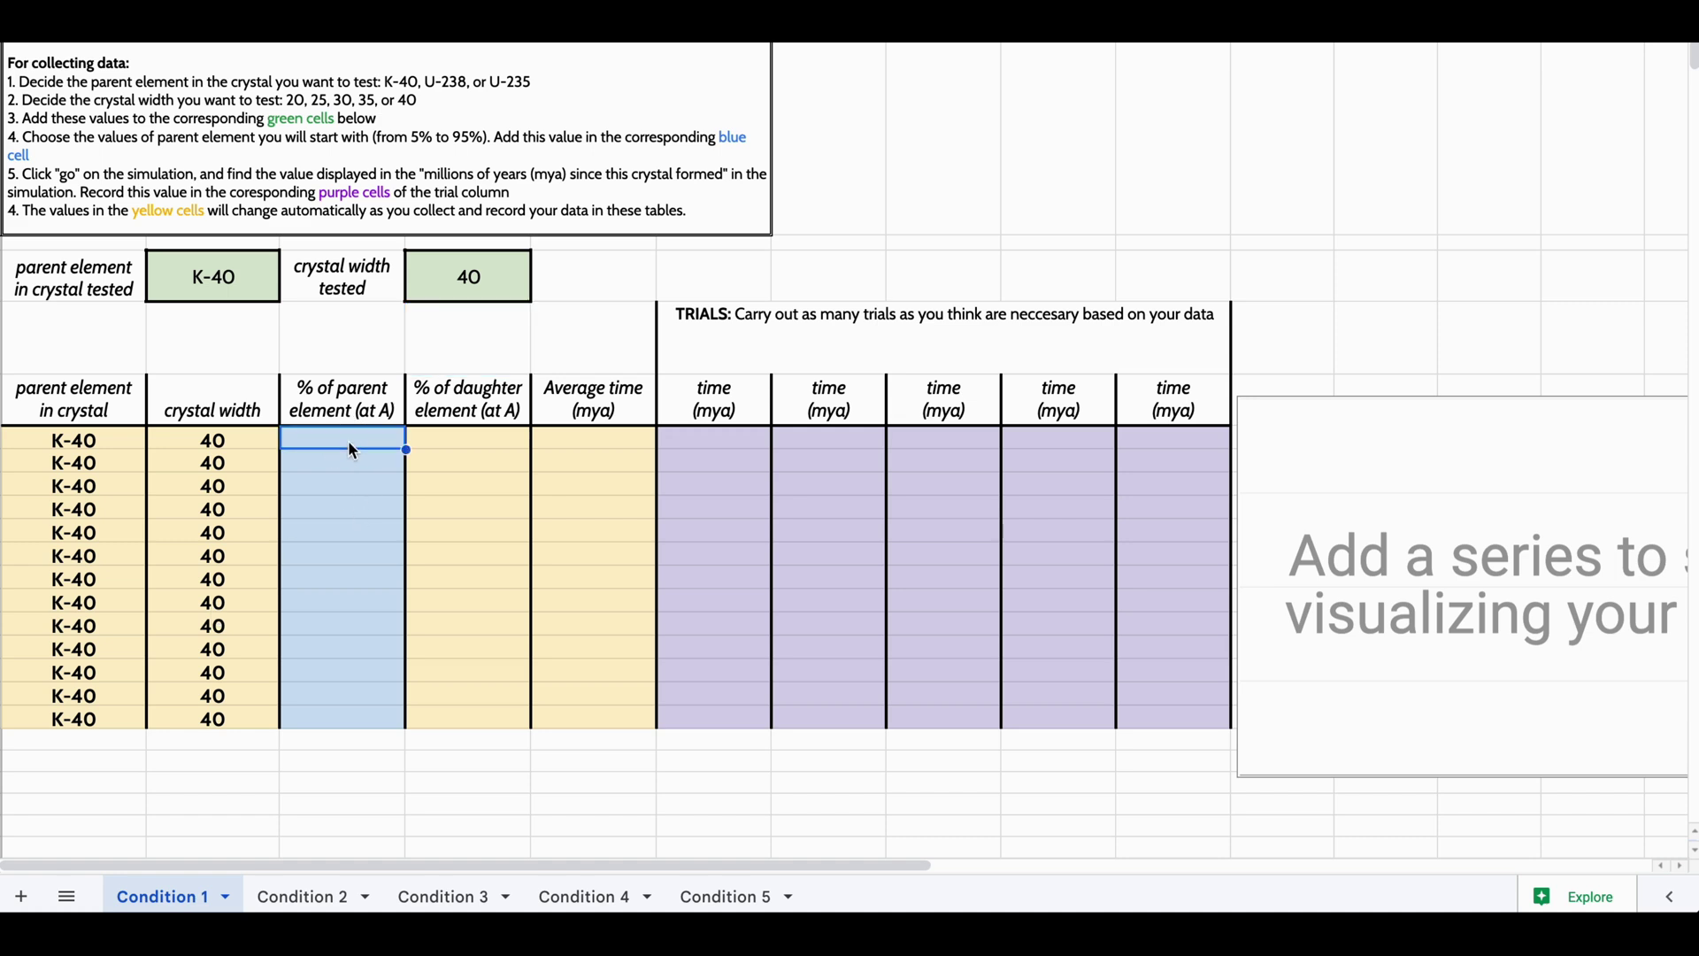
pyautogui.write('90')
pyautogui.press('Return')
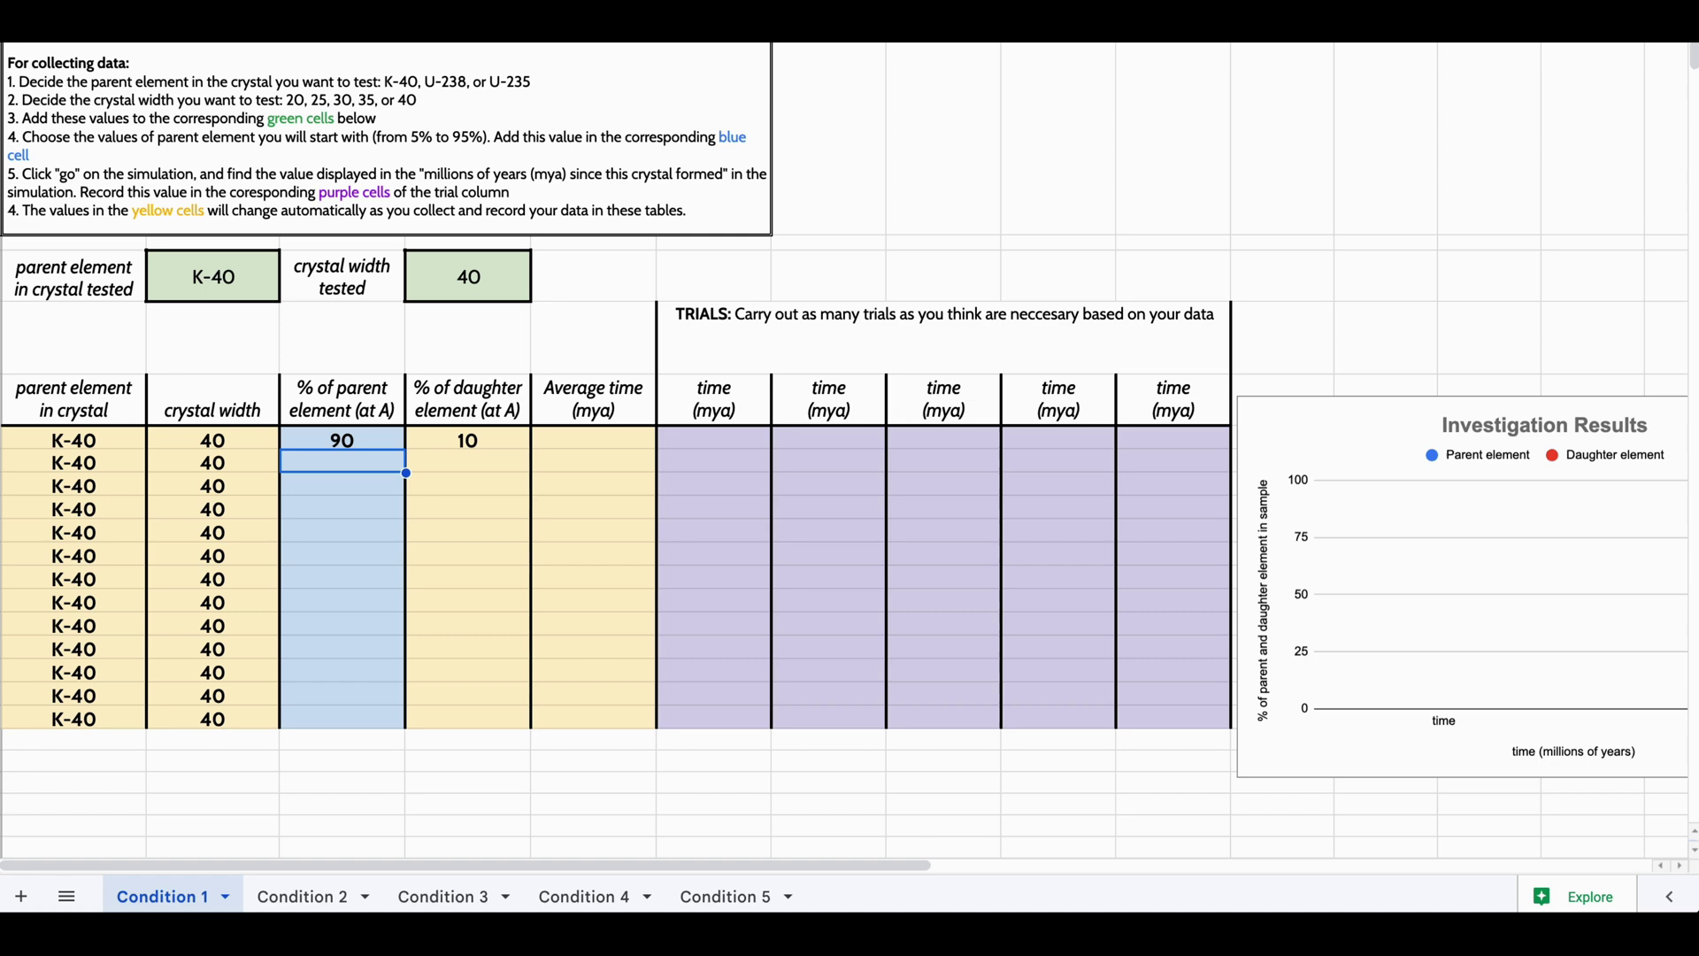
pyautogui.write('85')
pyautogui.press('Return')
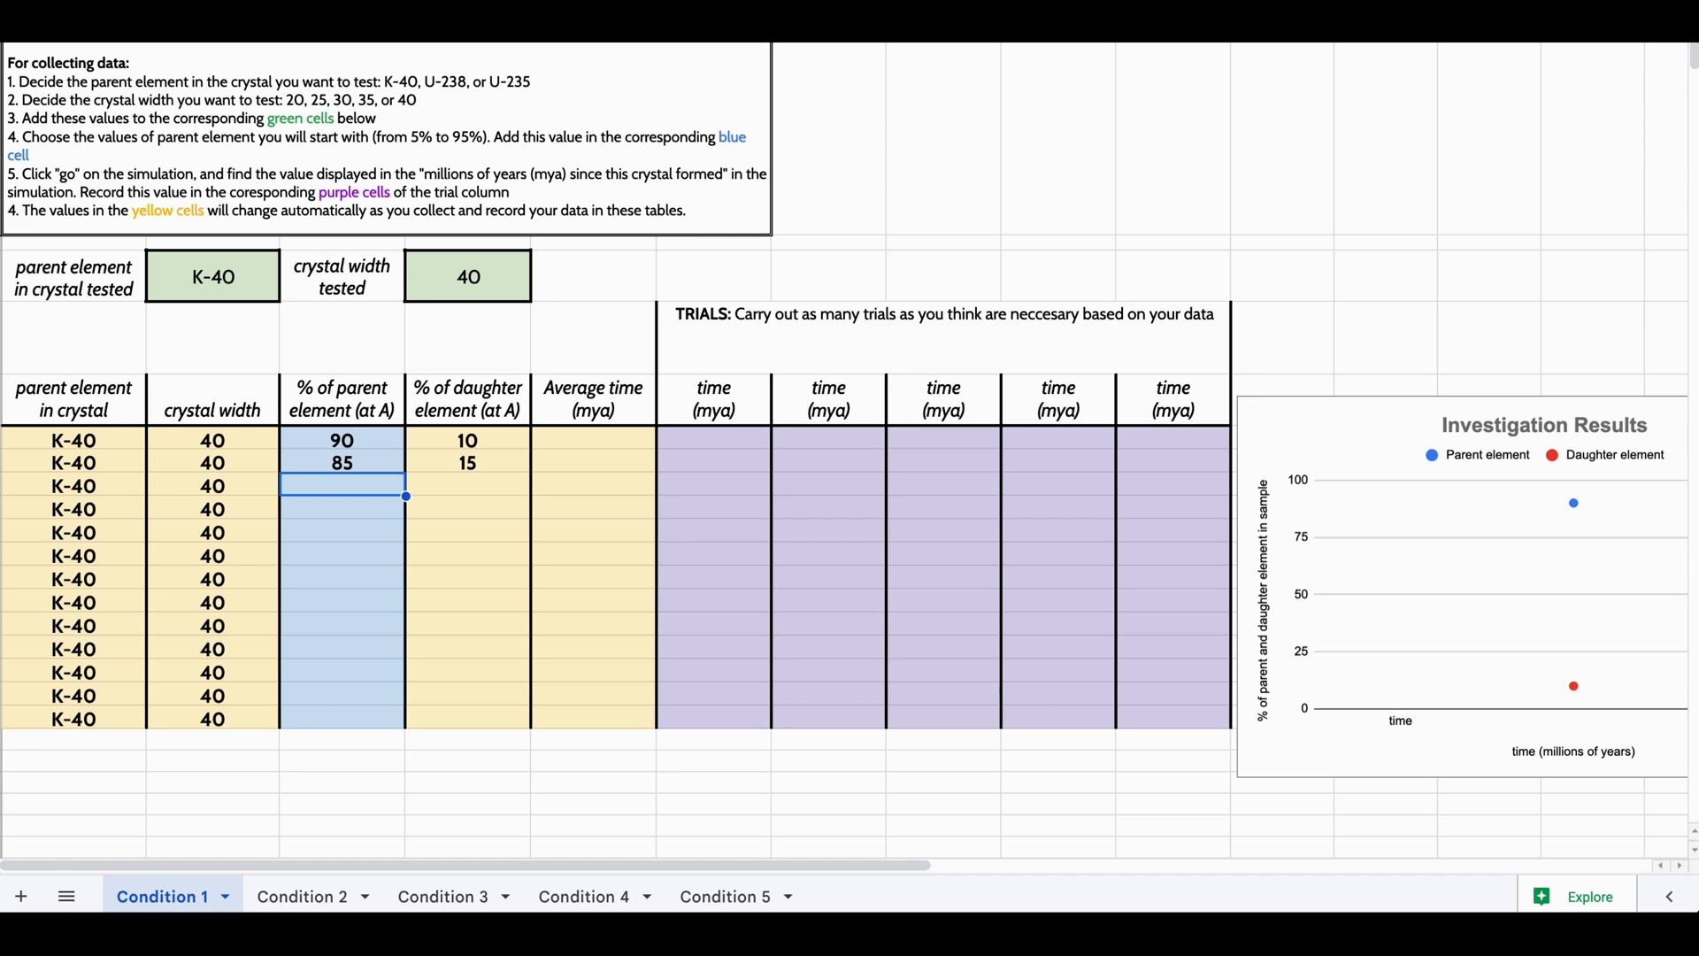
pyautogui.write('80')
pyautogui.press('Return')
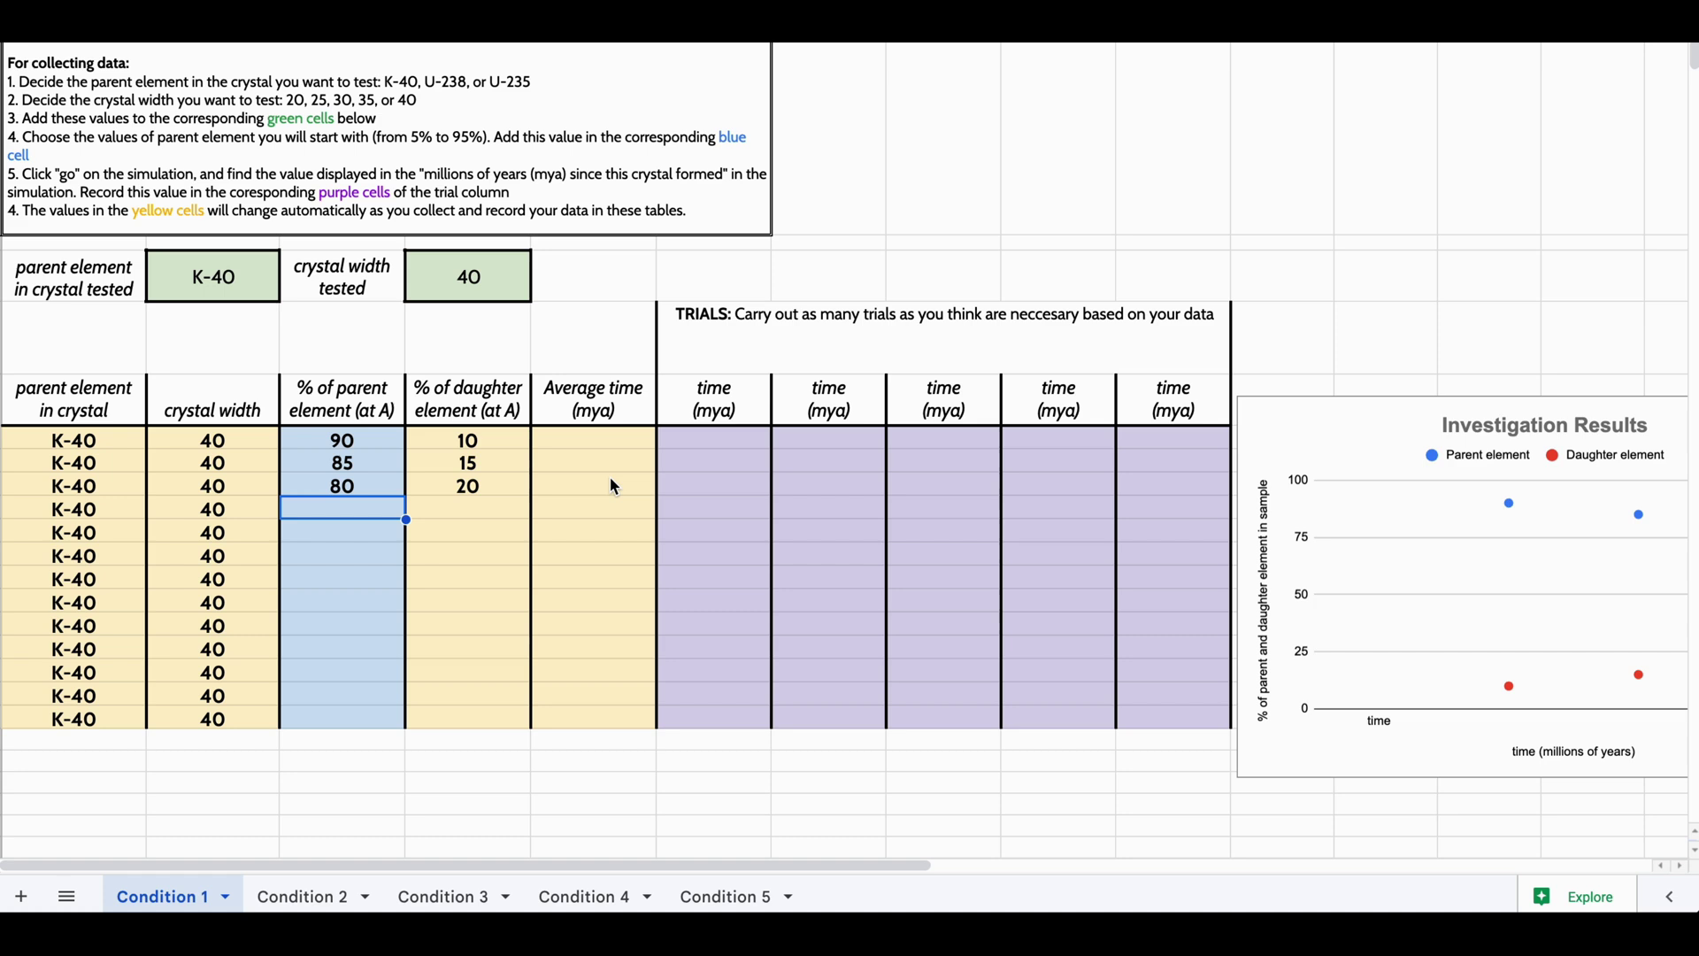
# - Check the first trial time cells, then browse the Condition 2 through 5 sheets
pyautogui.click(685, 441)
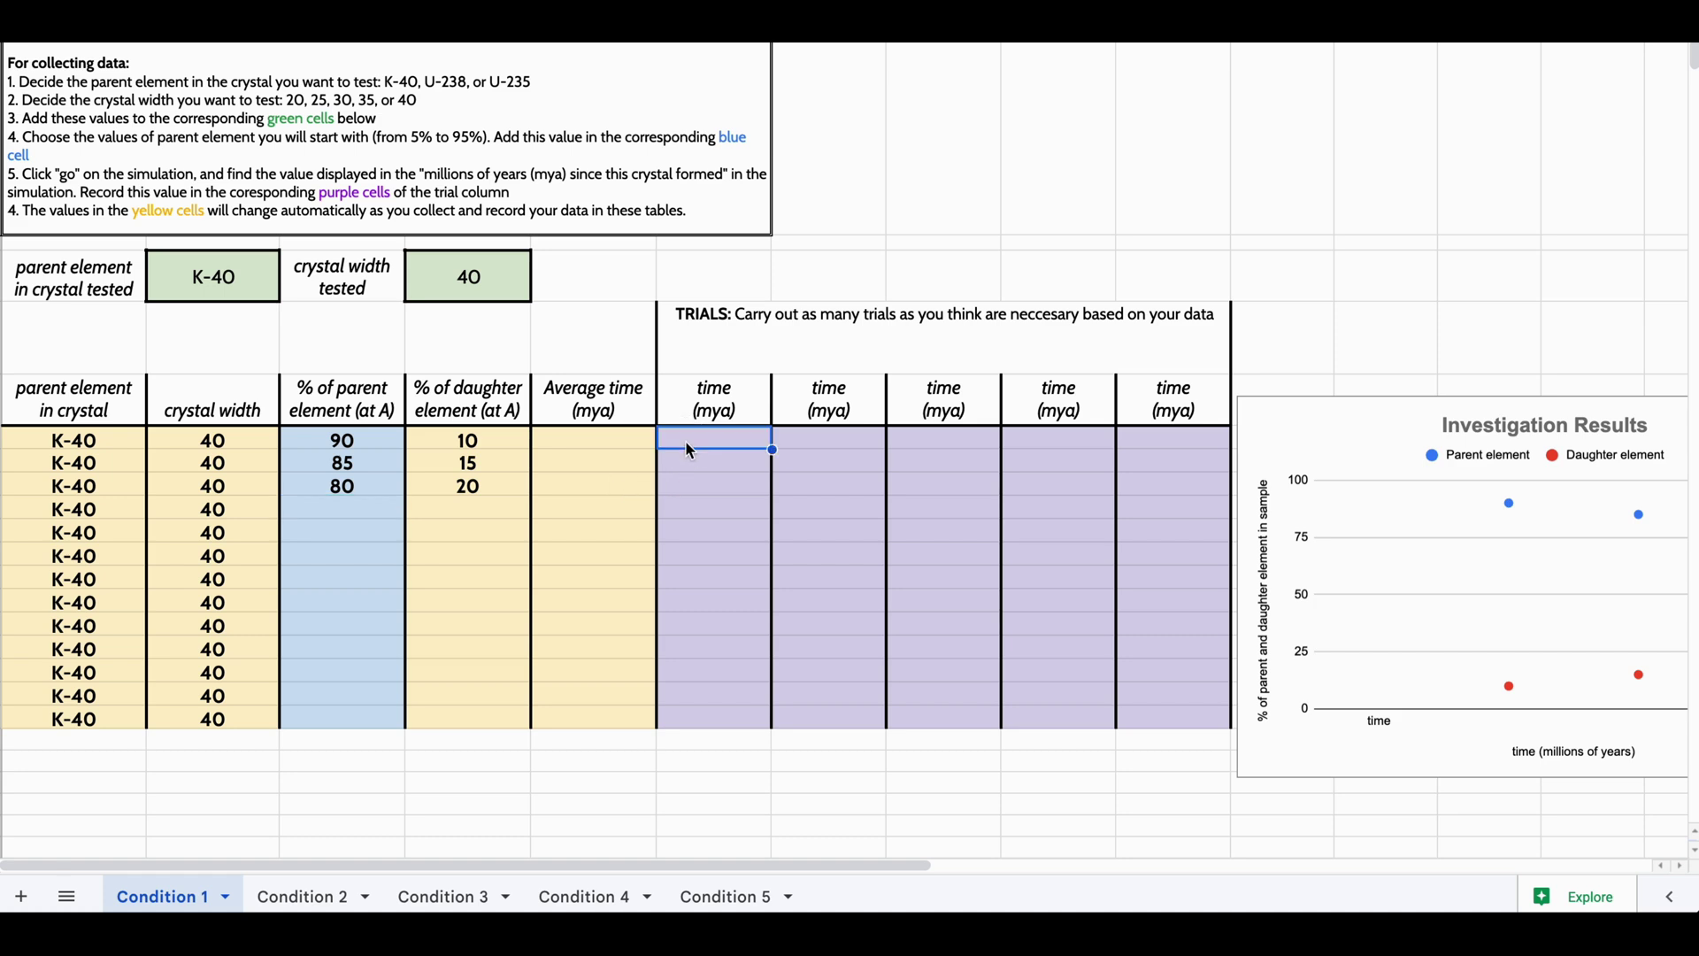
pyautogui.press('Tab')
pyautogui.press('Tab')
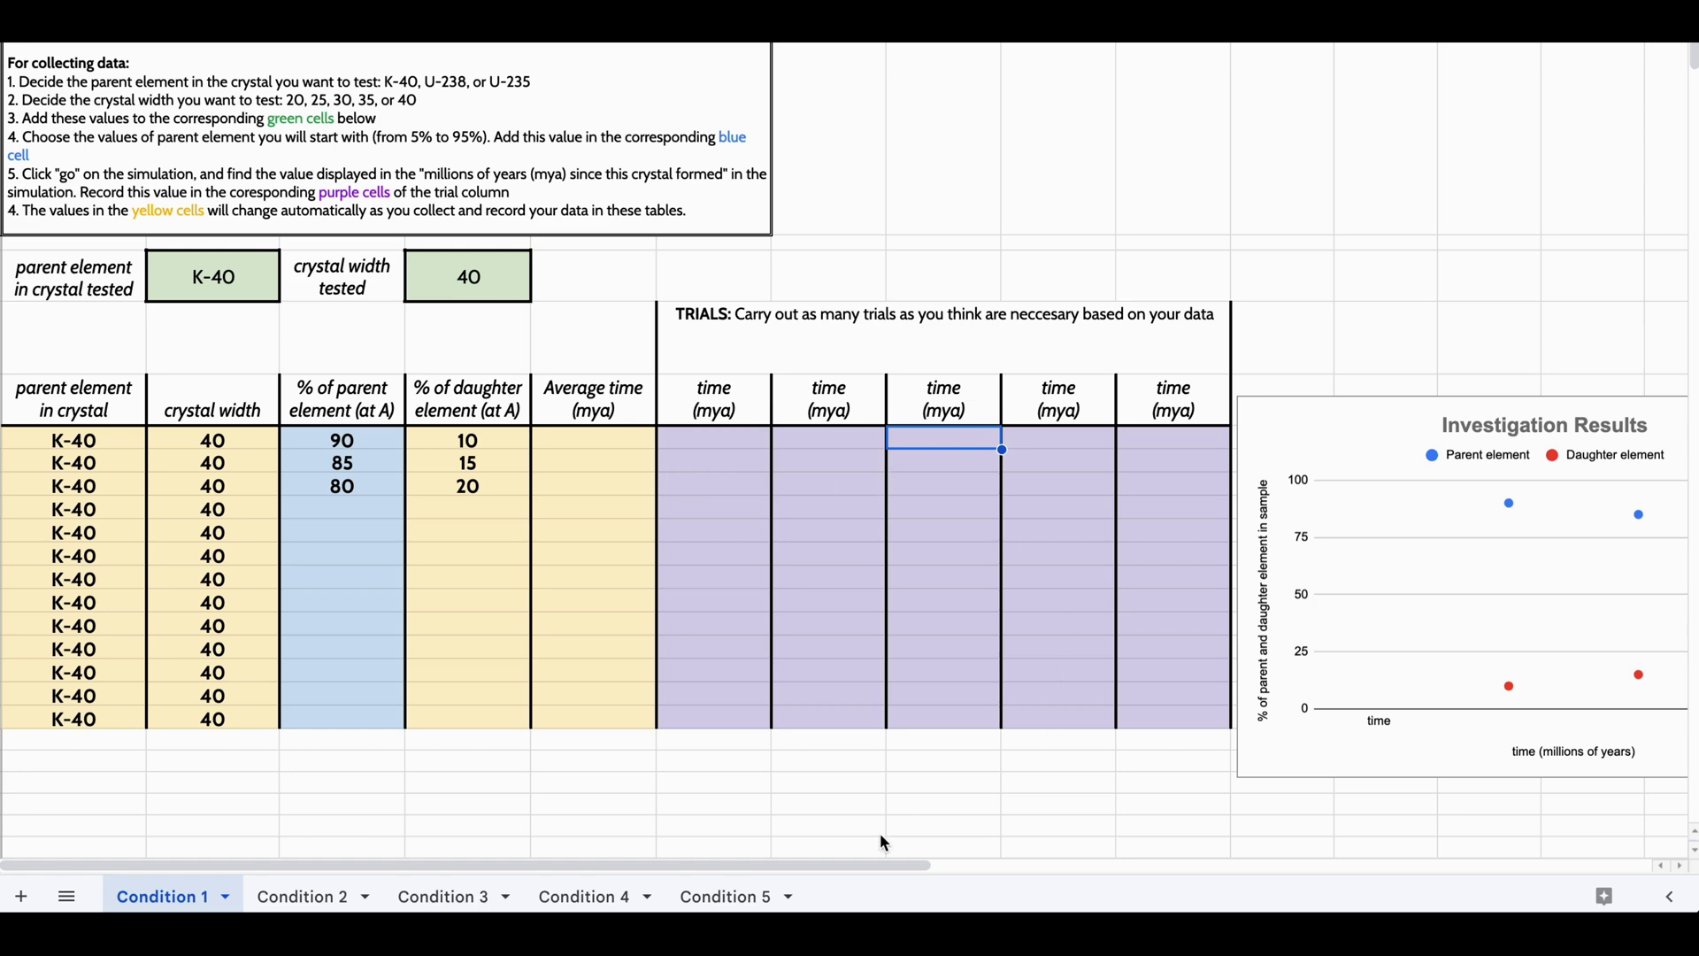
pyautogui.moveTo(859, 861); pyautogui.dragTo(1116, 850)
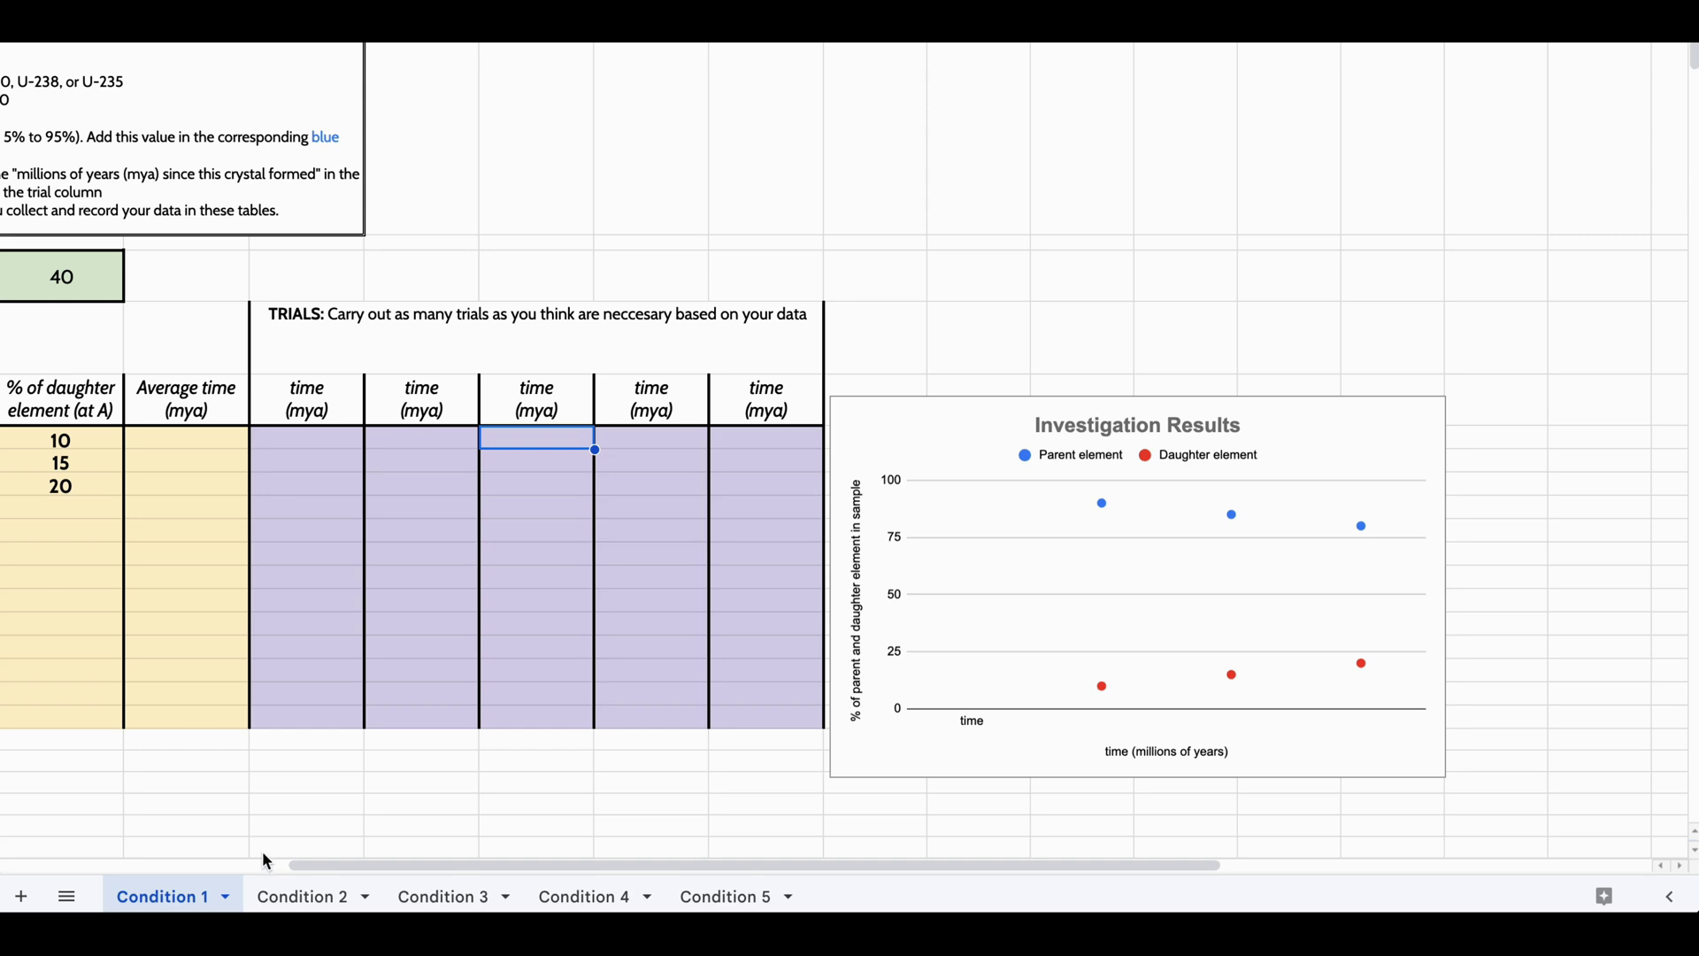
pyautogui.click(290, 897)
pyautogui.click(440, 896)
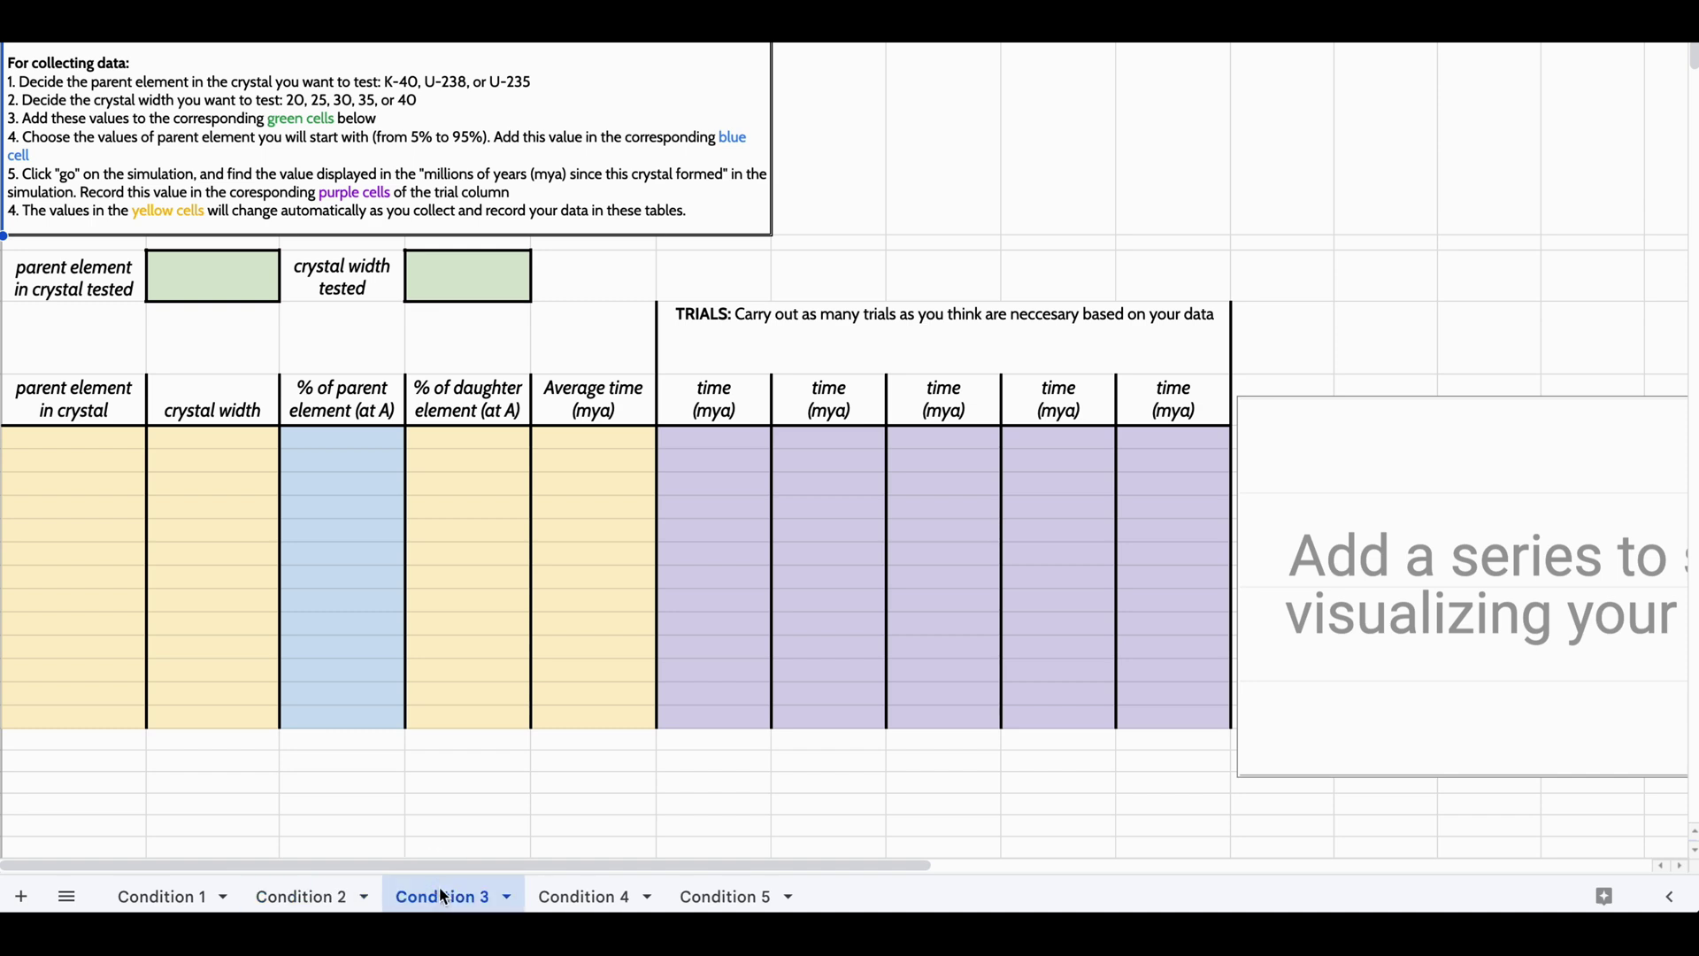
pyautogui.click(584, 897)
pyautogui.click(724, 898)
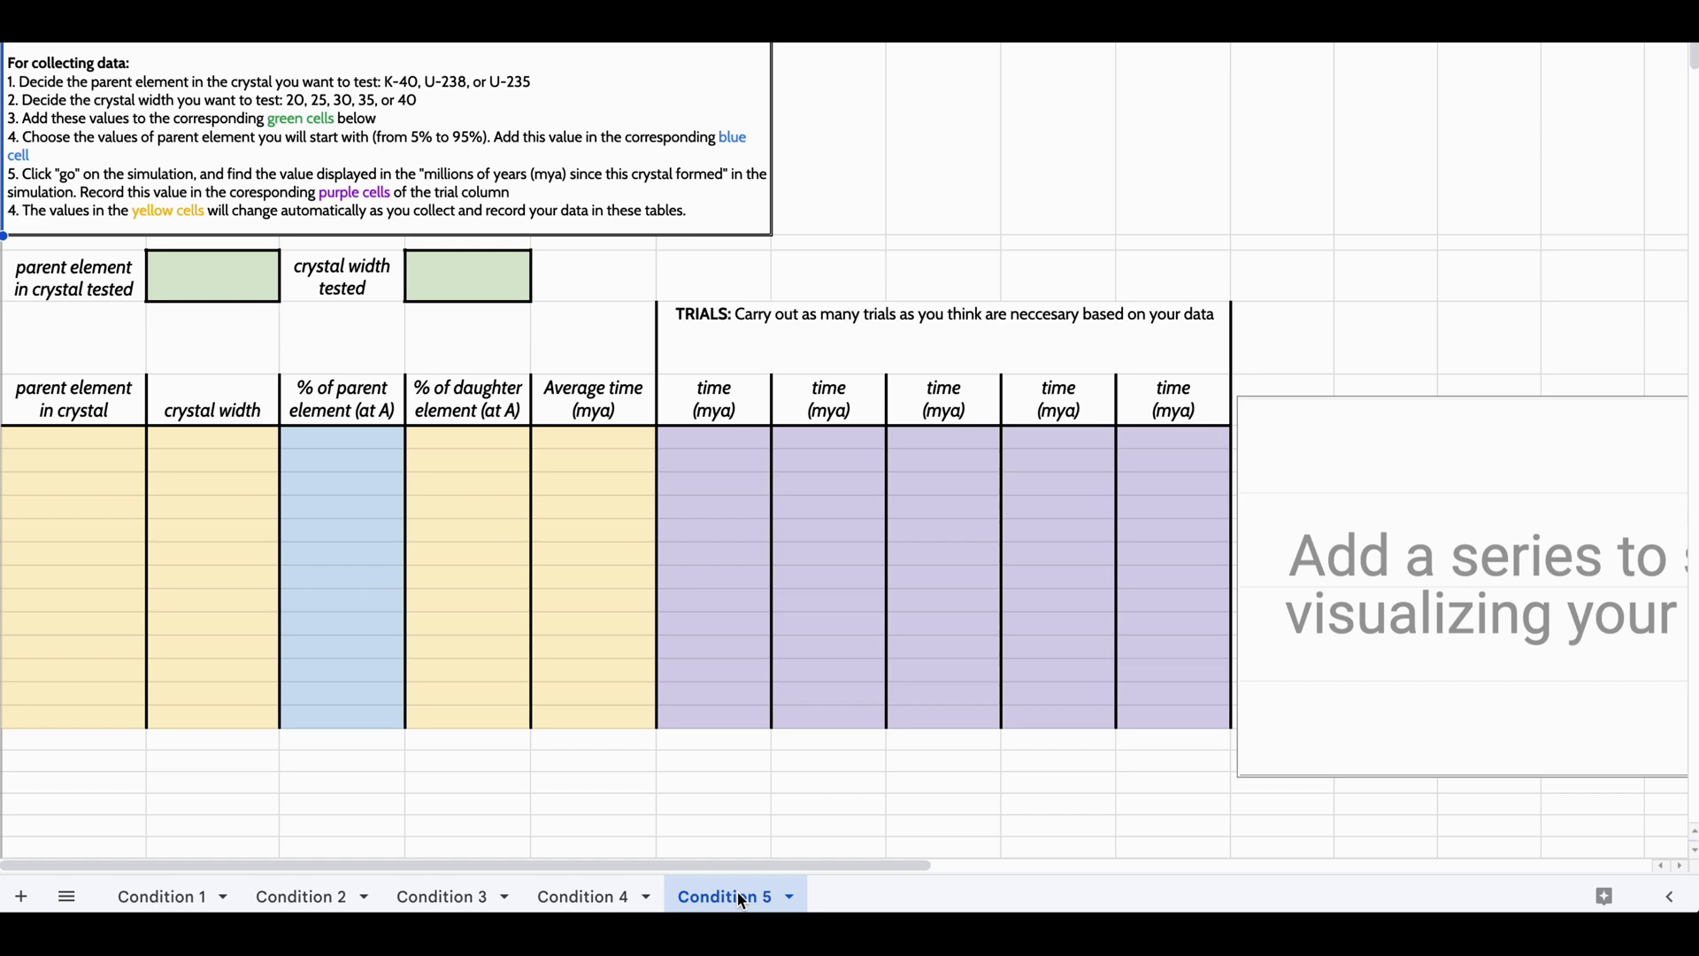